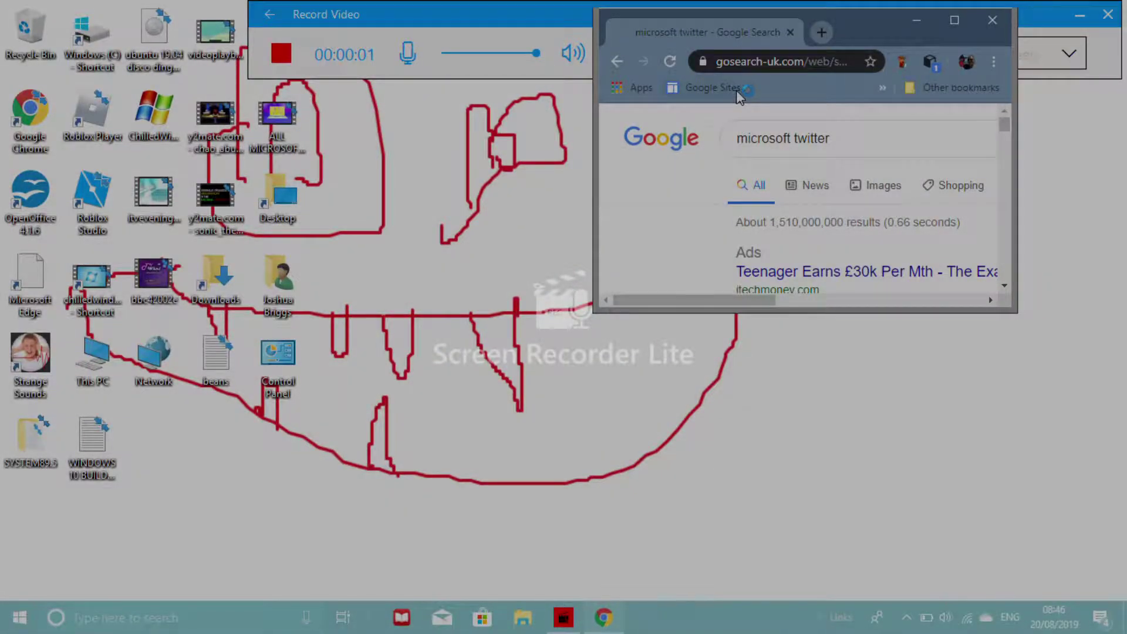
Move the Chrome window with the 'microsoft twitter' results lower, then maximize it
mouse_move(790, 16)
left_mouse_down()
mouse_move(848, 97)
mouse_move(567, 106)
left_mouse_up()
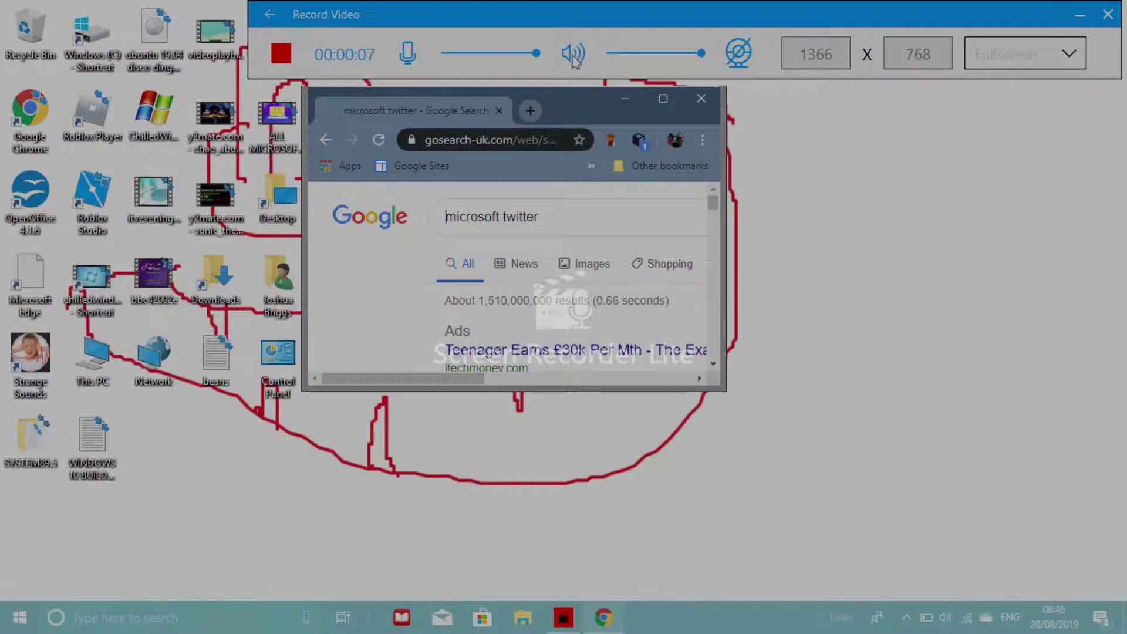
left_click(662, 99)
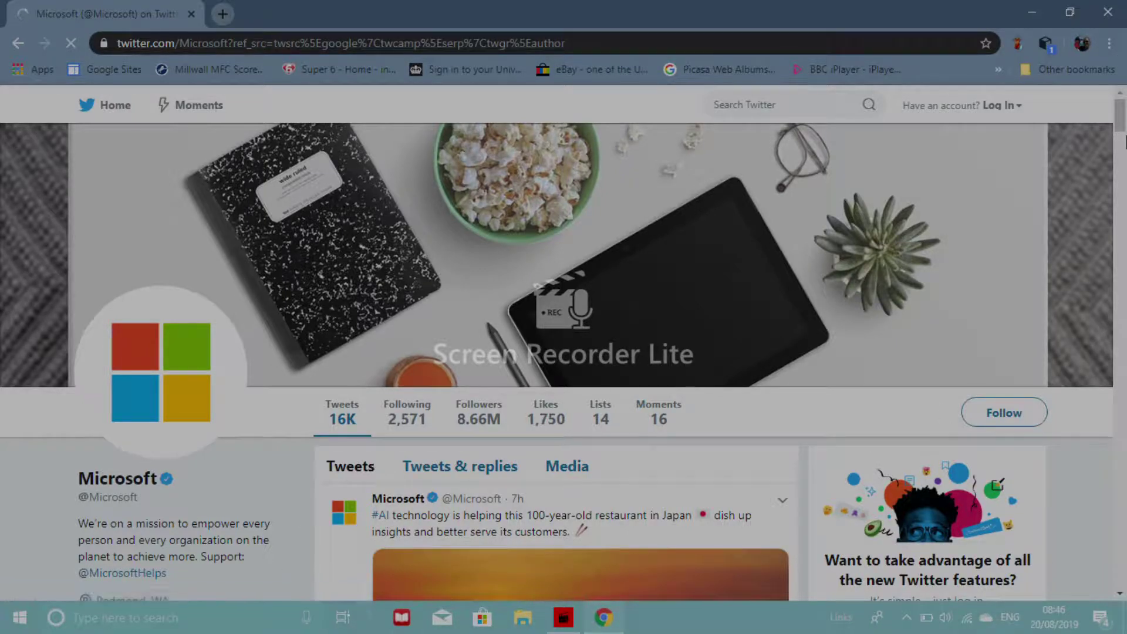
left_click_drag(1119, 115, 1121, 155)
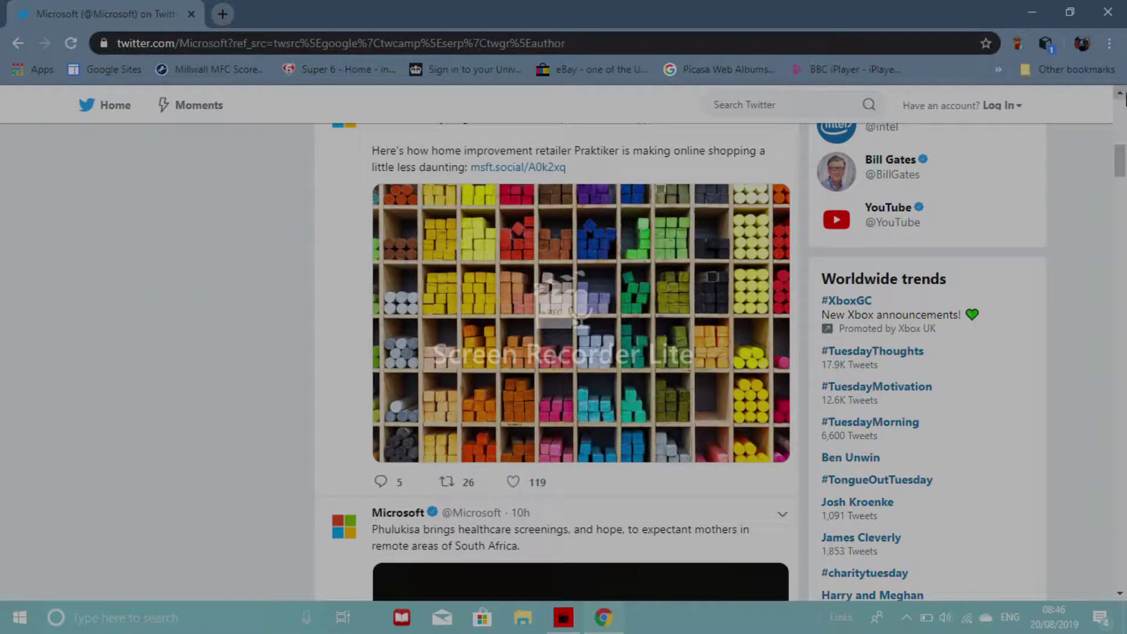
Go back up to the Praktiker tweet, then down past the healthcare video to Microsoft Europe's road-cracks tweet
left_click(1120, 93)
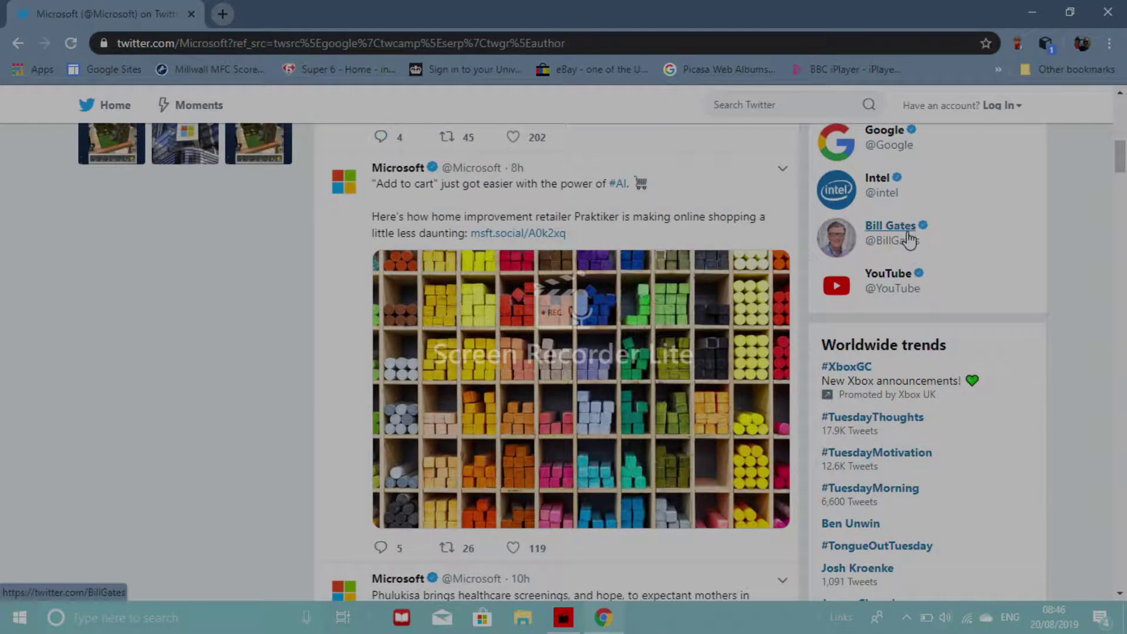
left_click(1121, 595)
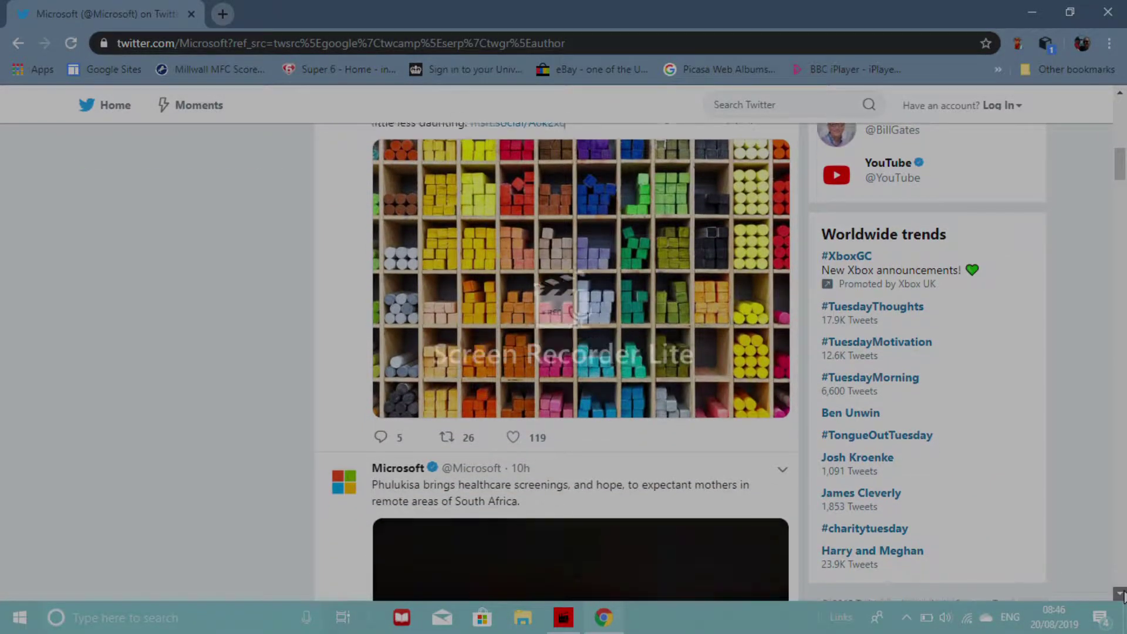
left_click(1120, 594)
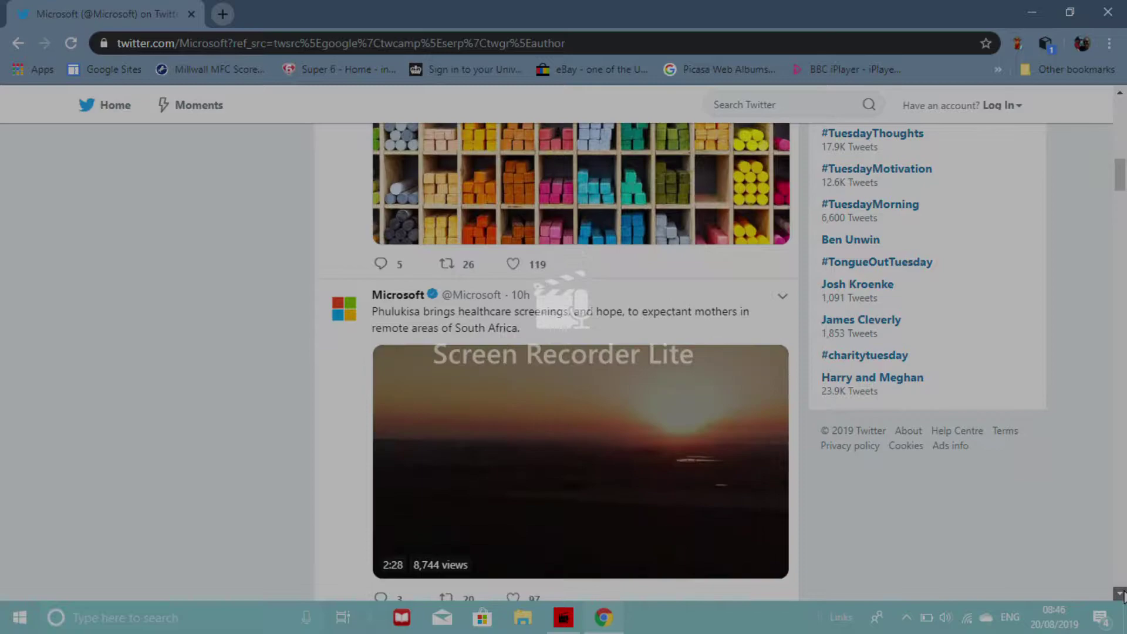
left_click(1121, 594)
left_click(1121, 594)
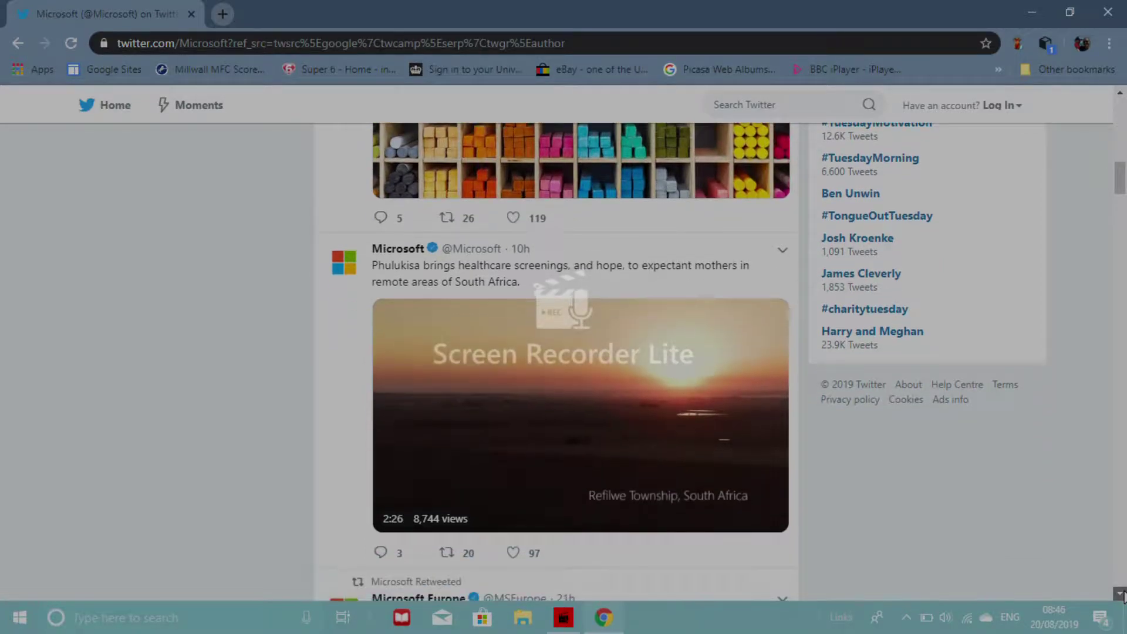
left_click(1121, 594)
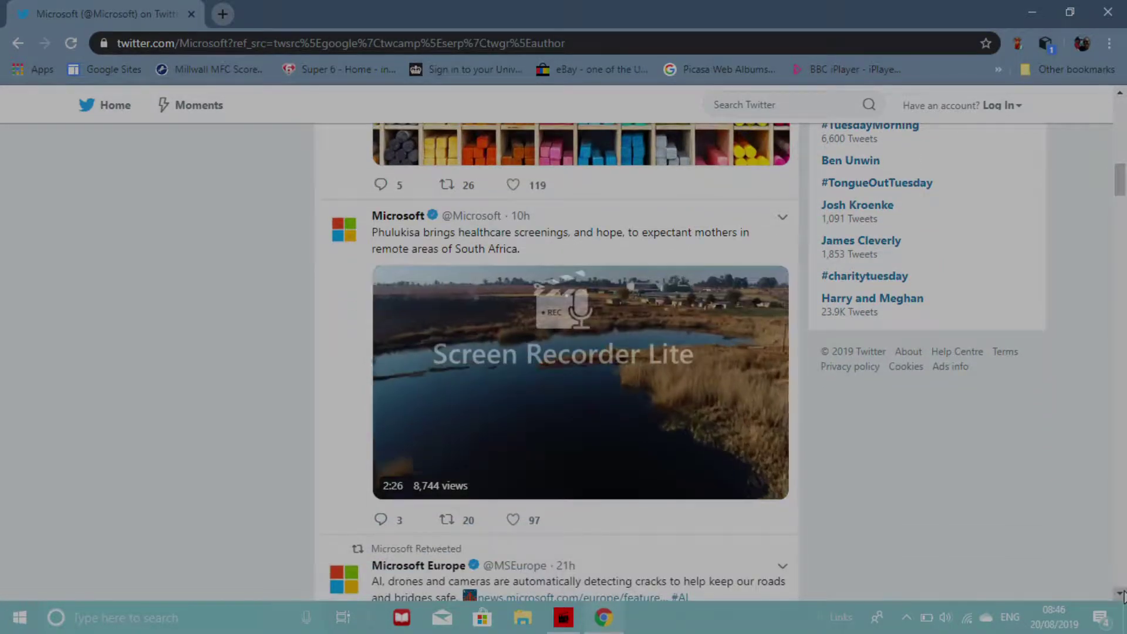
left_click(1121, 594)
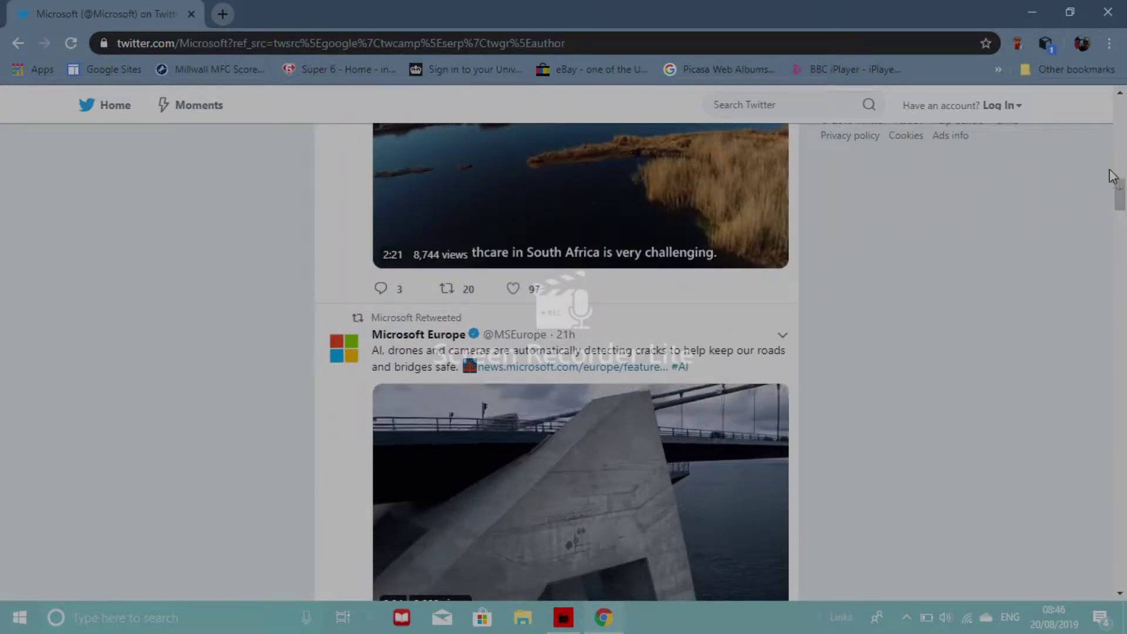
scroll(1125, 231, "down", 1)
mouse_move(1124, 231)
left_mouse_down()
mouse_move(1121, 276)
mouse_move(1121, 227)
left_mouse_up()
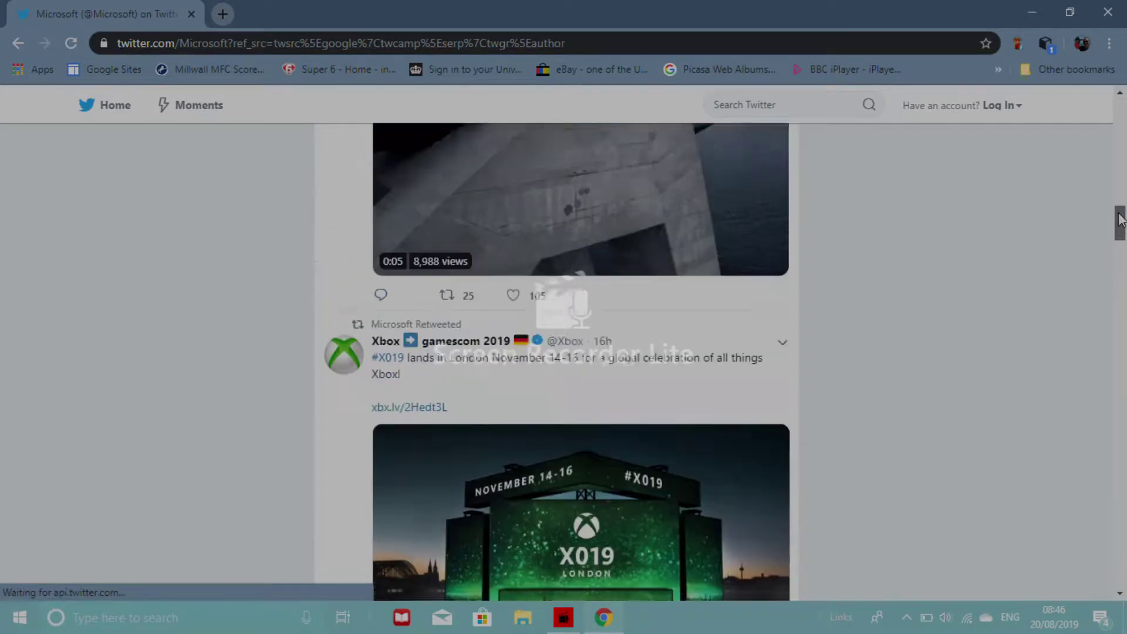
scroll(1121, 227, "down", 2)
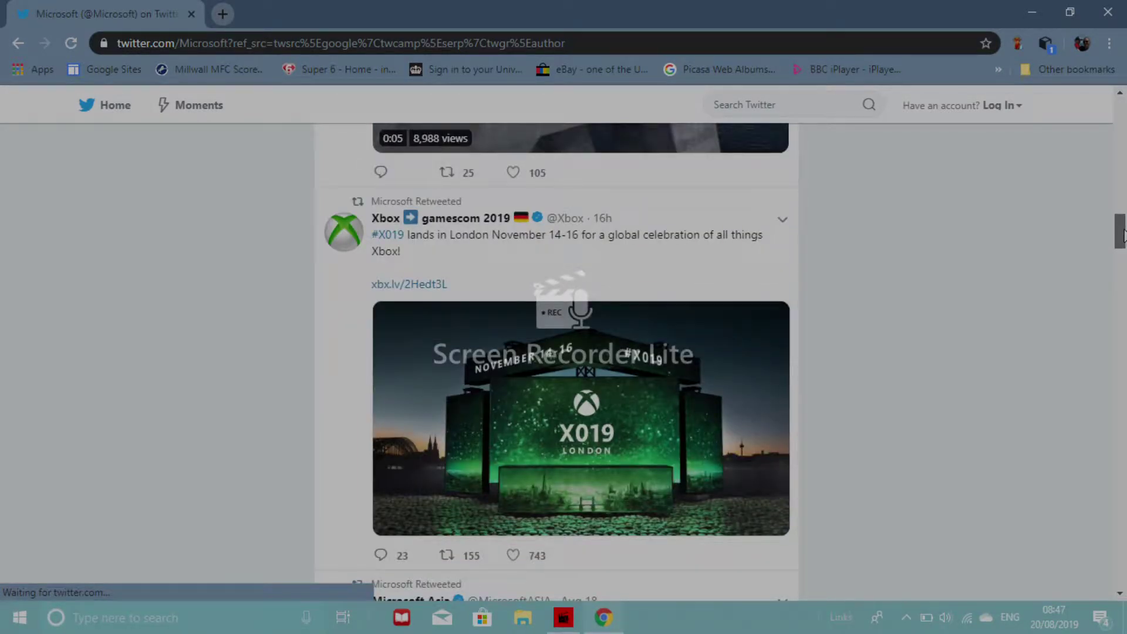
scroll(581, 532, "down", 1)
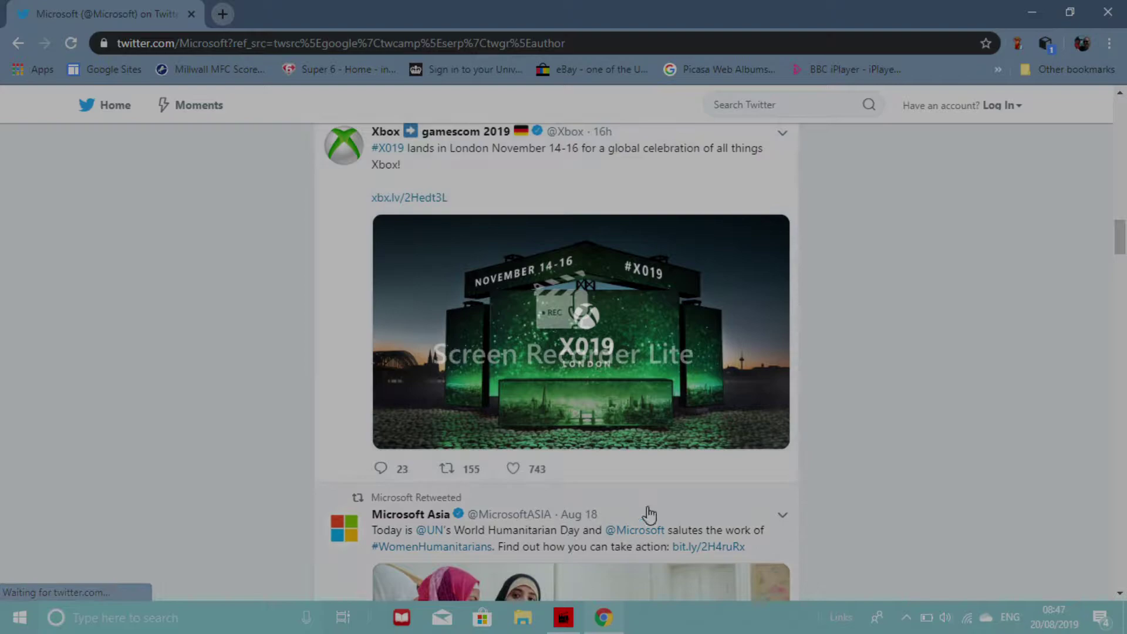
Move past the Microsoft Asia photo tweet to the video and raise the volume to full
left_click(1119, 593)
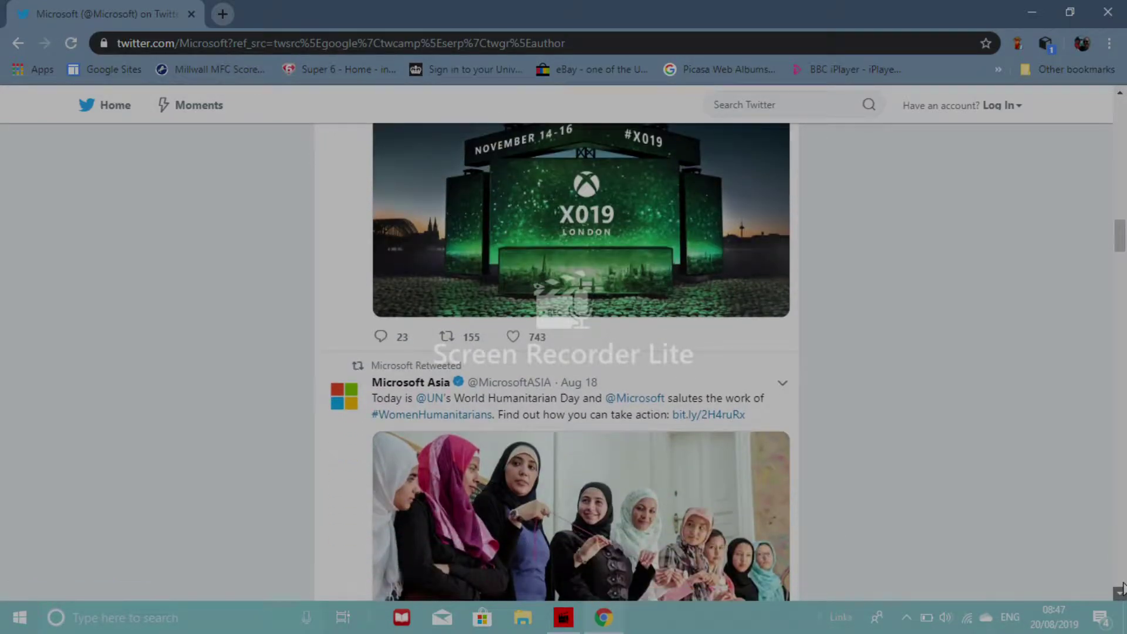
left_click(1120, 592)
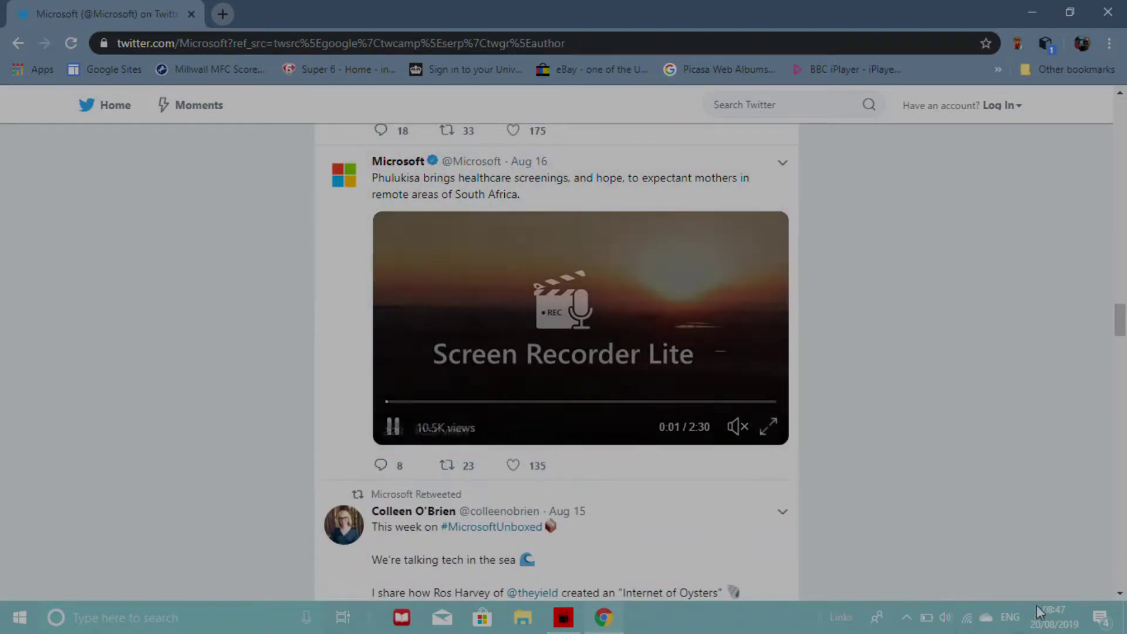
left_click_drag(1122, 335, 1121, 349)
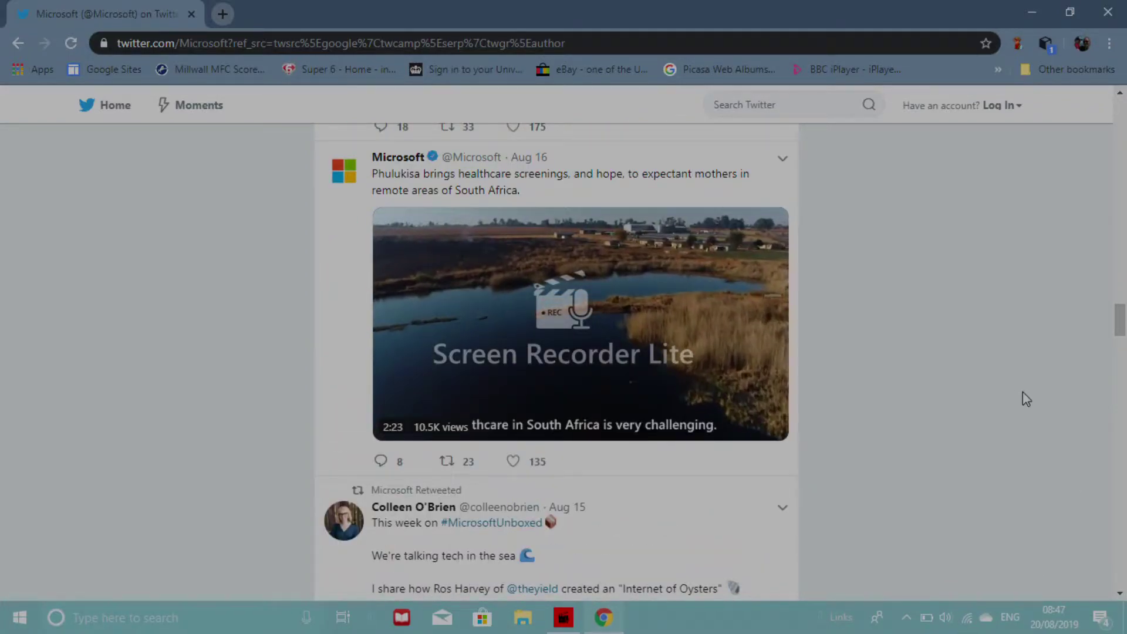
key("XF86AudioLowerVolume")
key("XF86AudioLowerVolume")
key("XF86AudioLowerVolume")
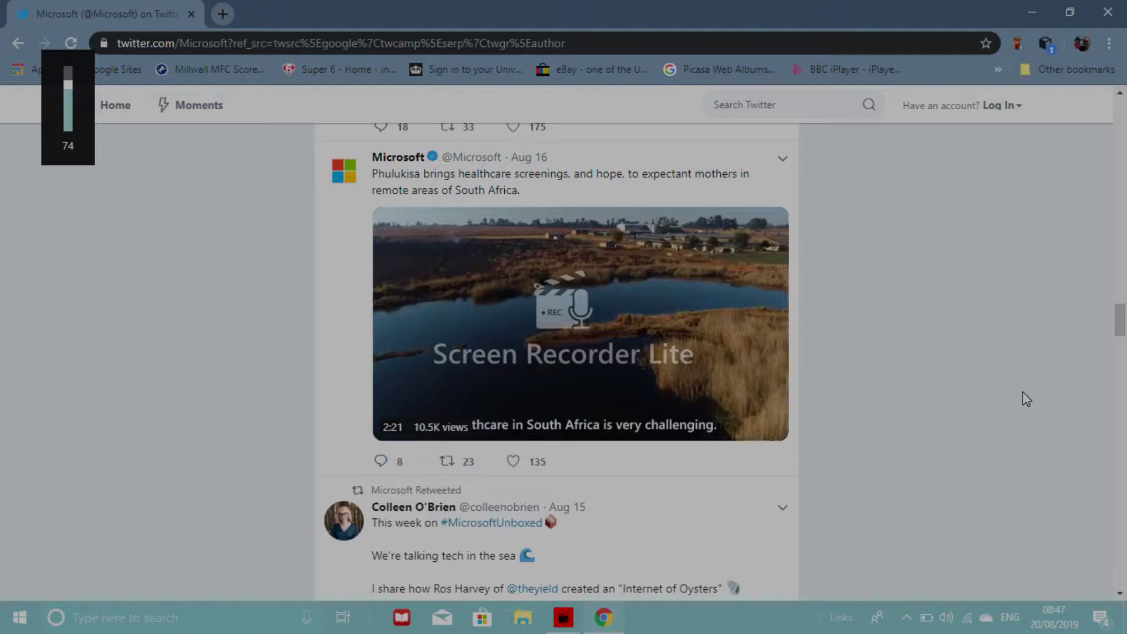
key("XF86AudioRaiseVolume")
key("XF86AudioRaiseVolume")
key("XF86AudioRaiseVolume")
key("XF86AudioRaiseVolume")
key("XF86AudioRaiseVolume")
key("XF86AudioRaiseVolume")
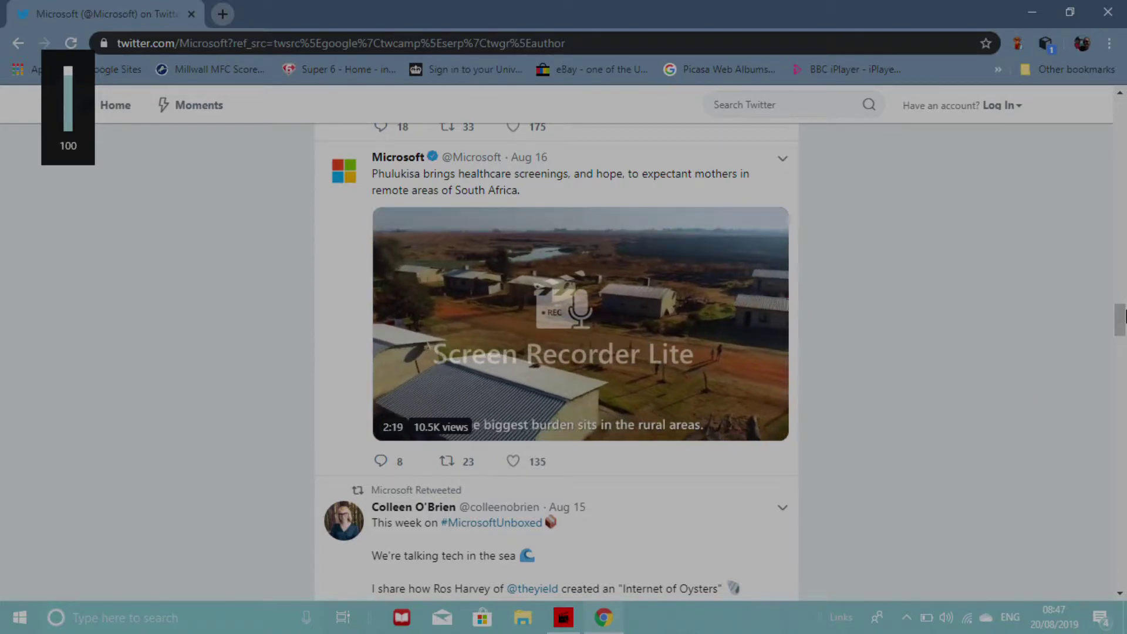
left_click_drag(1120, 315, 1117, 467)
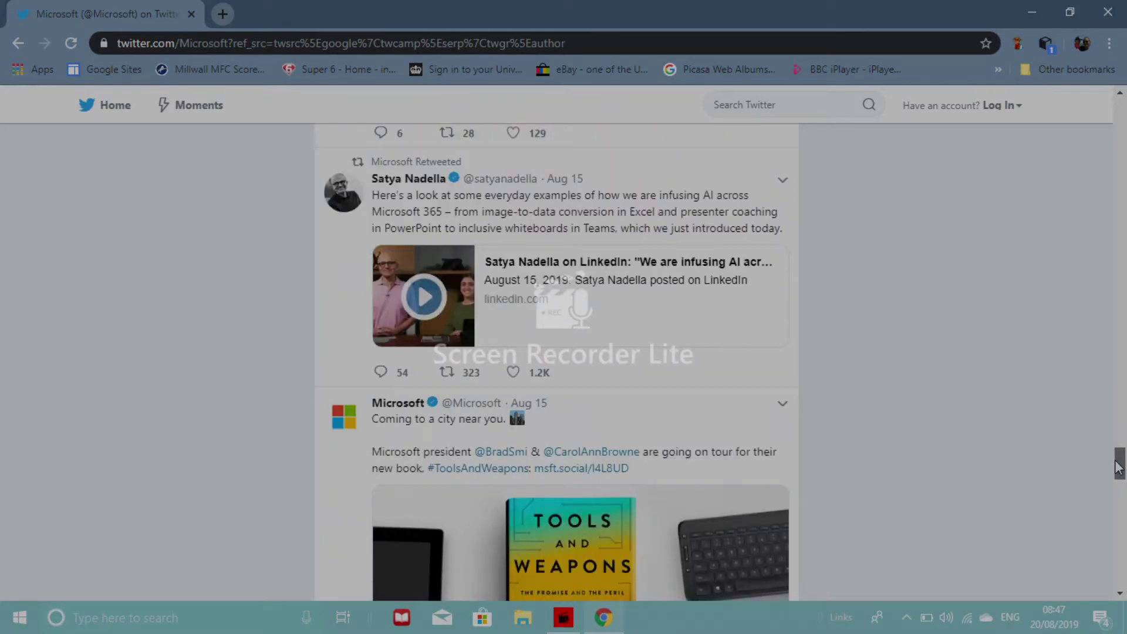
left_click_drag(1116, 468, 1120, 475)
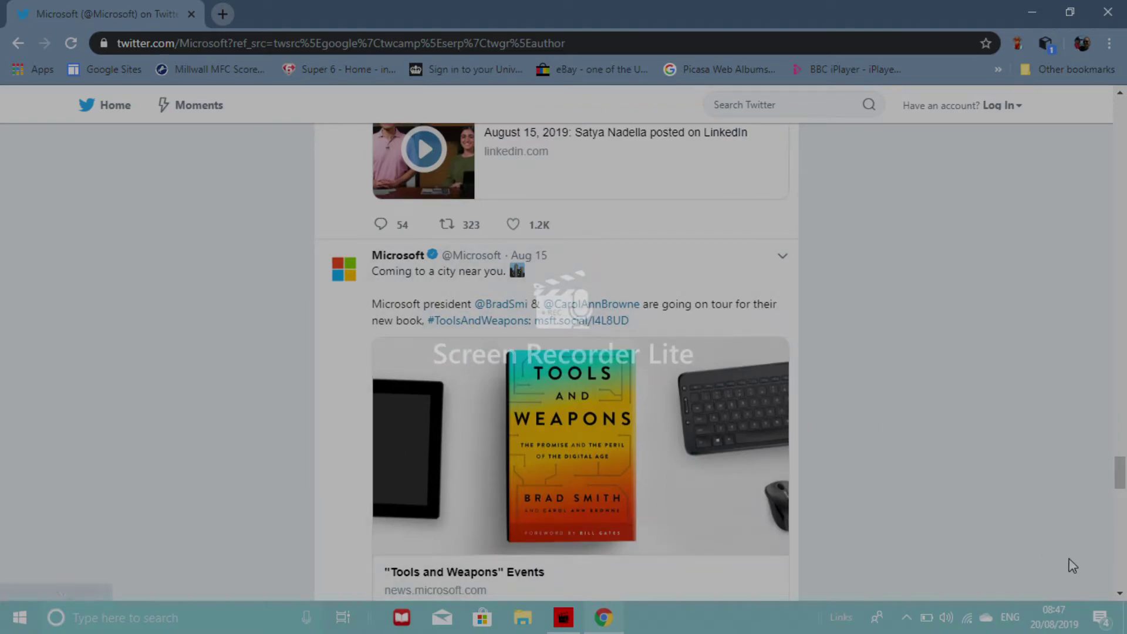
Bring the AI adoption retweet into view, then restore Chrome to a small window
left_click(1120, 594)
scroll(1120, 594, "down", 1)
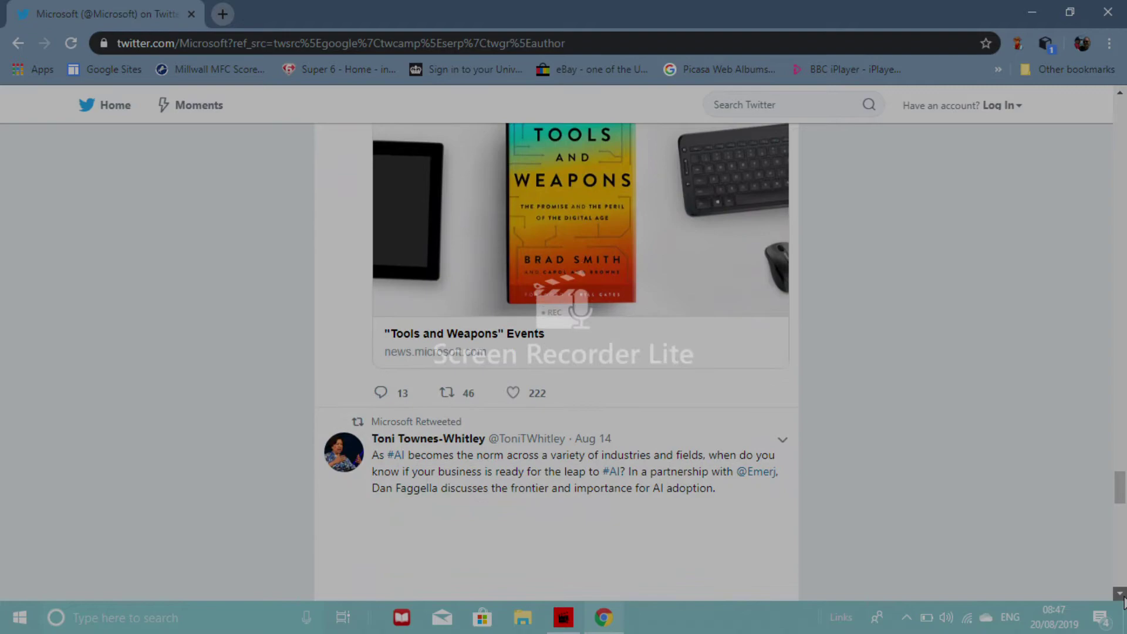
scroll(1121, 593, "down", 3)
scroll(1120, 593, "down", 3)
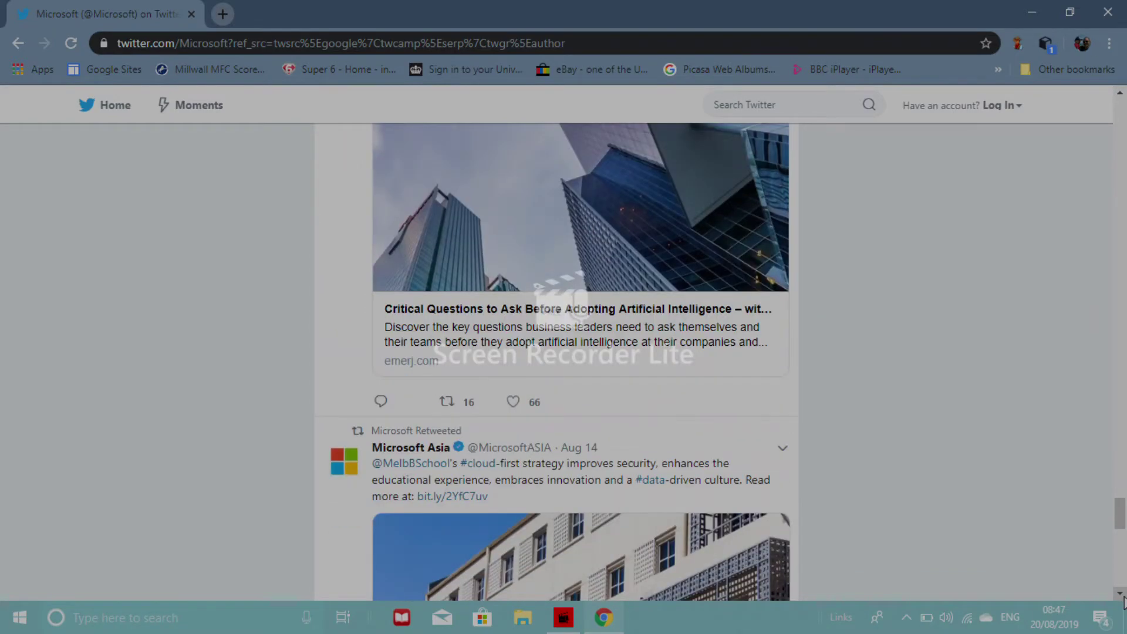
scroll(1120, 594, "down", 1)
scroll(1120, 594, "down", 1)
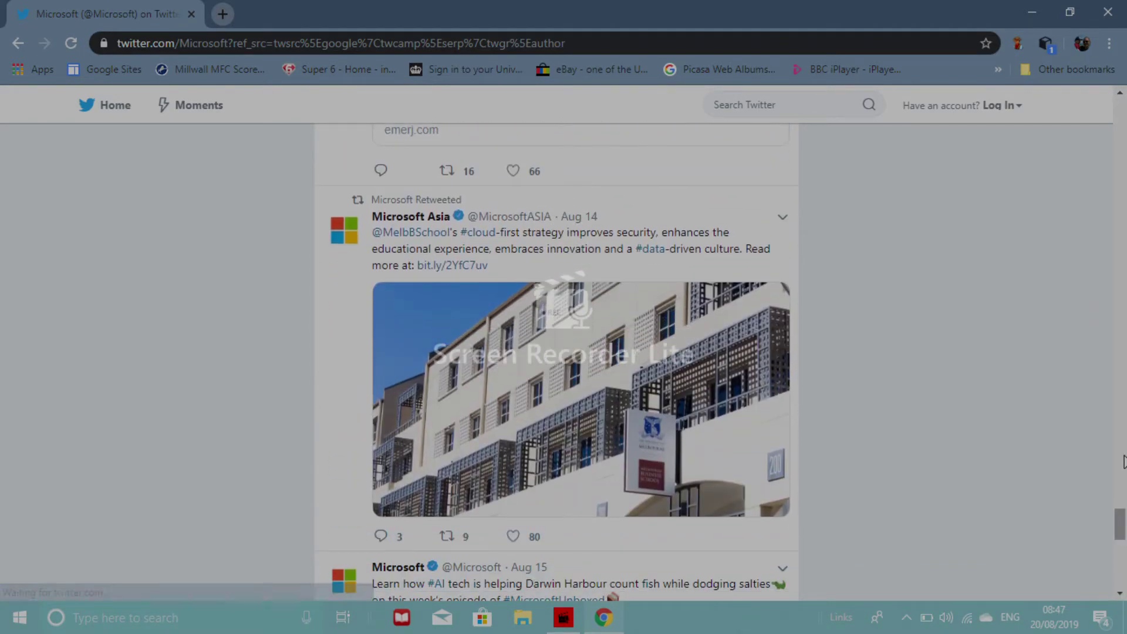
left_click(1071, 14)
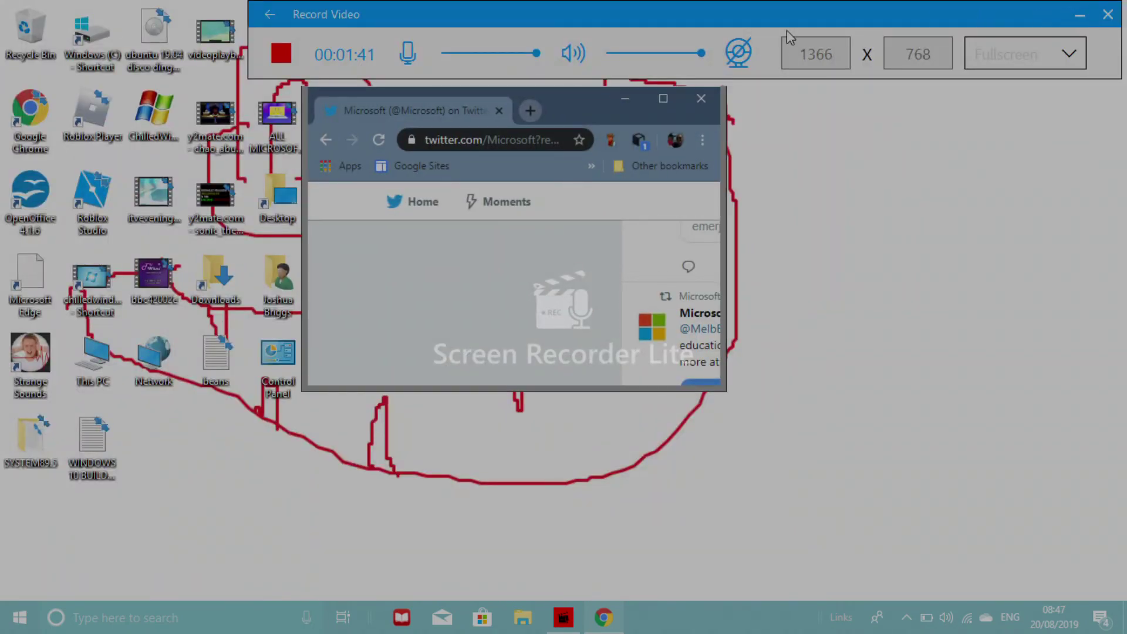